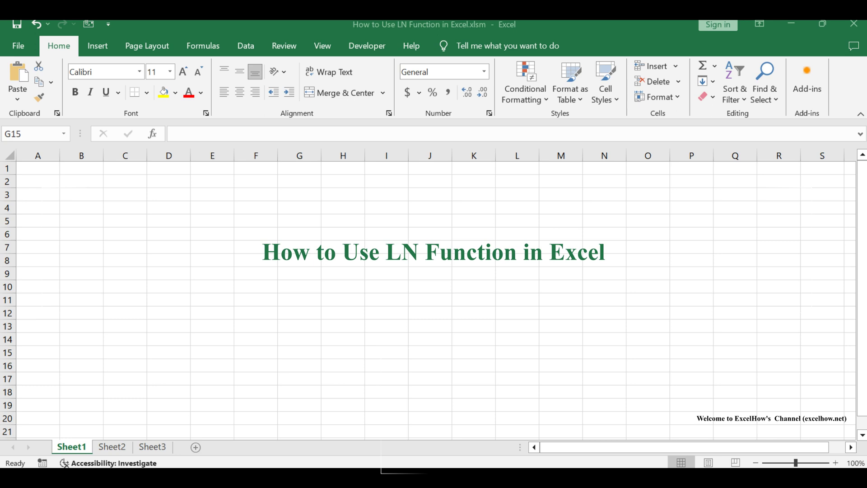
Move from Sheet1 to Sheet2, which holds the sample values 1 to 10000 and LN notes
{"action": "key", "text": "ctrl+Page_Down"}
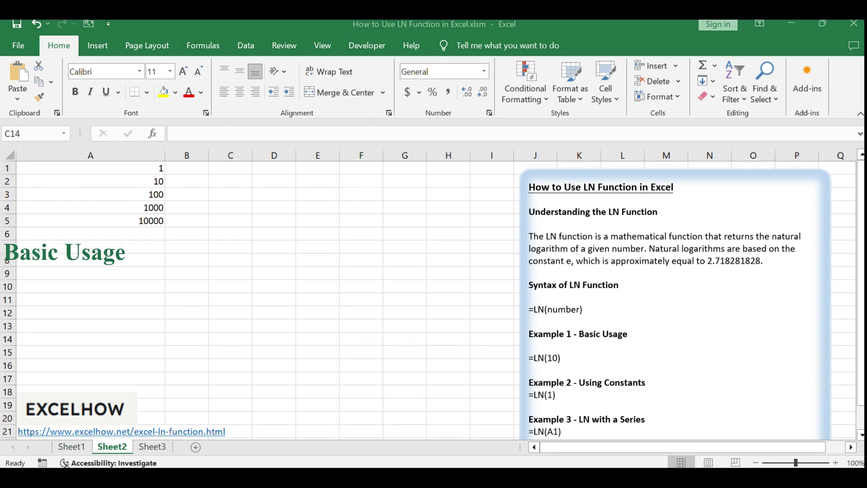
Enter =LN(10) in C1 so it shows 2.302585, then highlight the LN(1) example
{"action": "left_click", "coordinate": [231, 168]}
{"action": "double_click", "coordinate": [231, 168]}
{"action": "type", "text": "=LN(10)"}
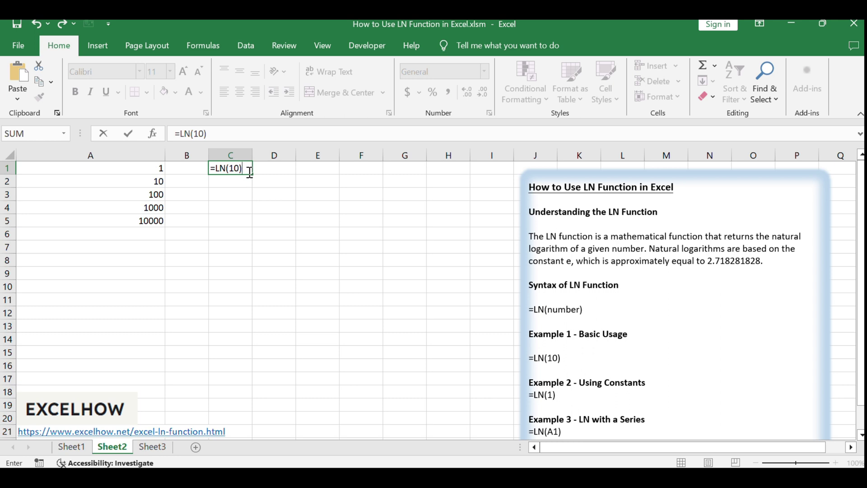
{"action": "key", "text": "Return"}
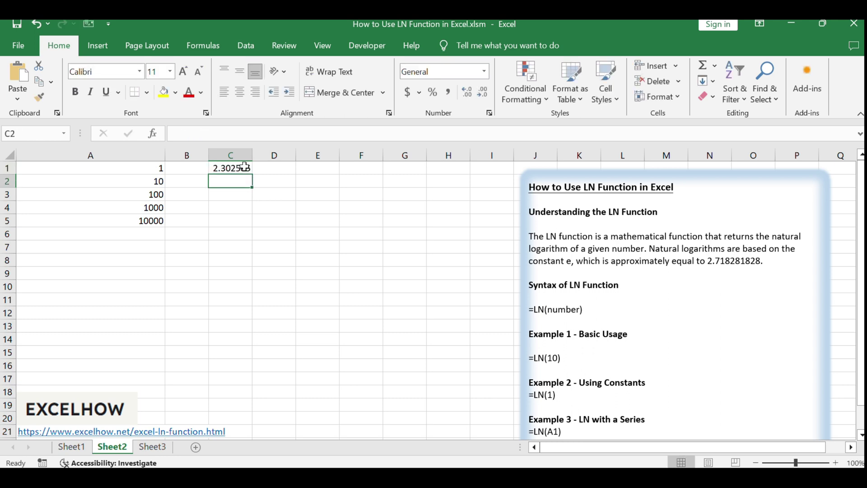
{"action": "left_click", "coordinate": [231, 168]}
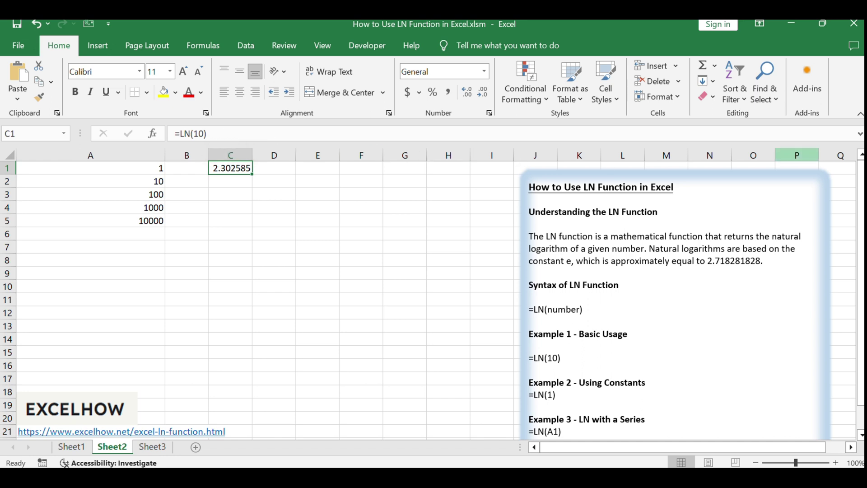
{"action": "left_click", "coordinate": [542, 395]}
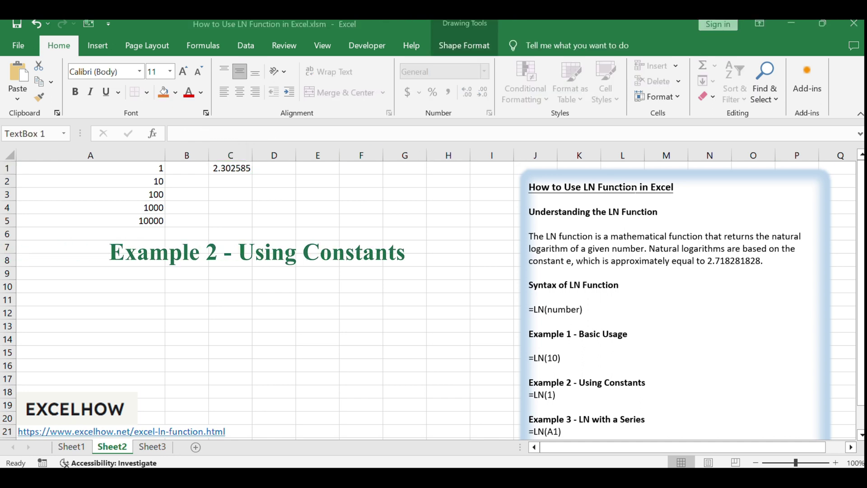
Enter =LN(1) in D1 so it shows 0, then highlight the LN(A1) series example
{"action": "left_click", "coordinate": [277, 171]}
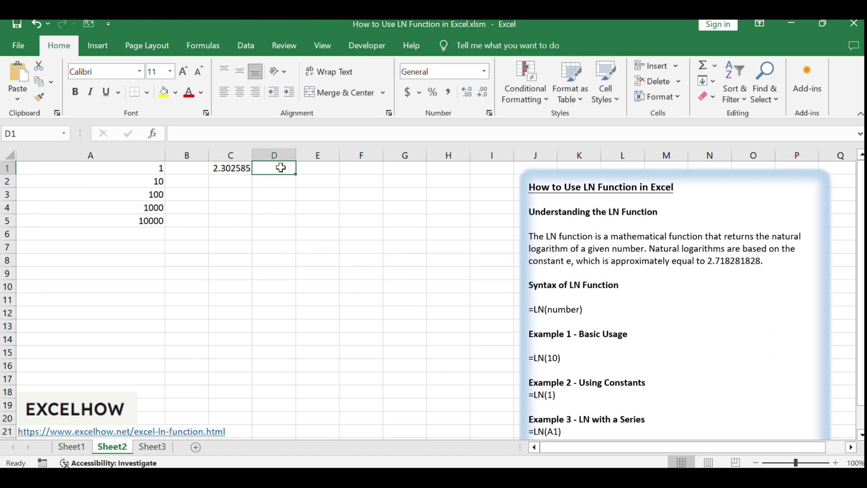
{"action": "double_click", "coordinate": [281, 169]}
{"action": "type", "text": "=LN(1)"}
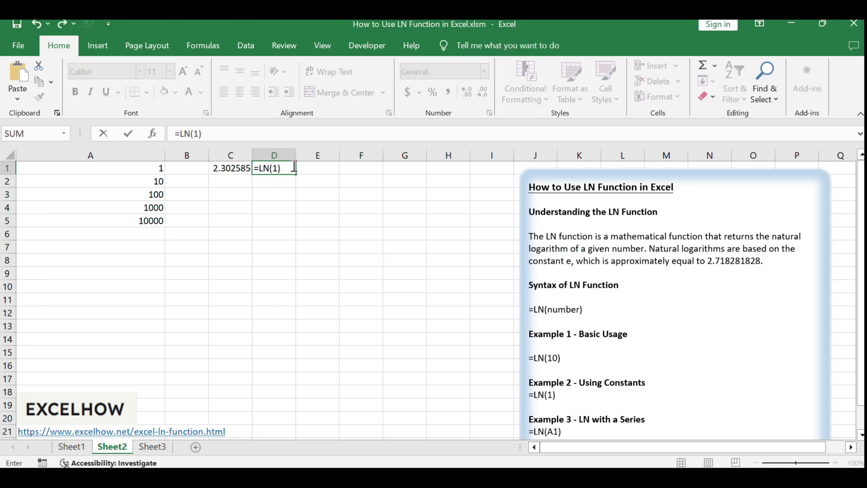
{"action": "key", "text": "Return"}
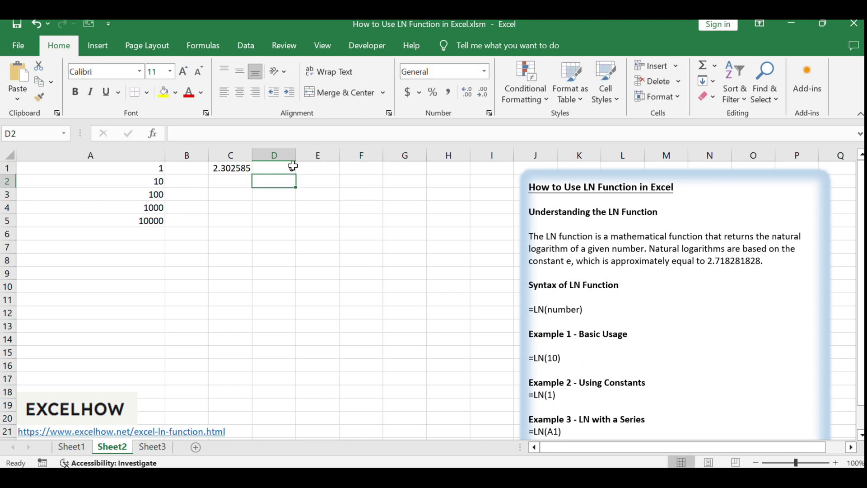
{"action": "left_click", "coordinate": [290, 168]}
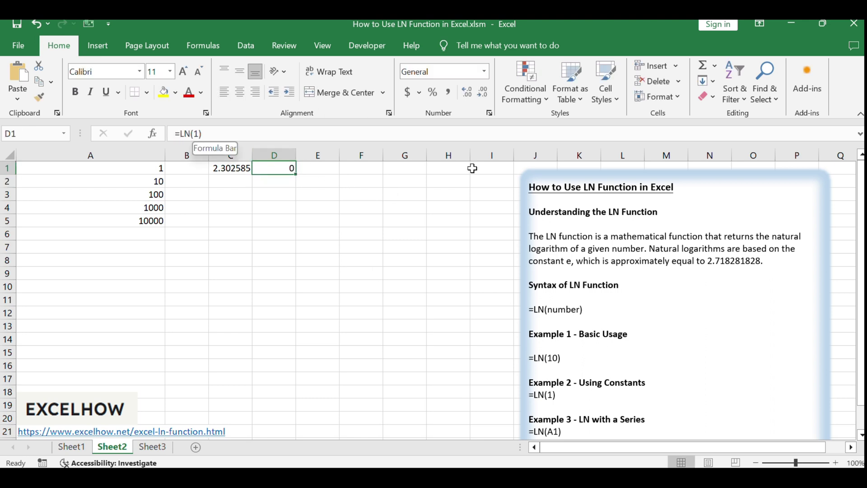
{"action": "left_click", "coordinate": [578, 252]}
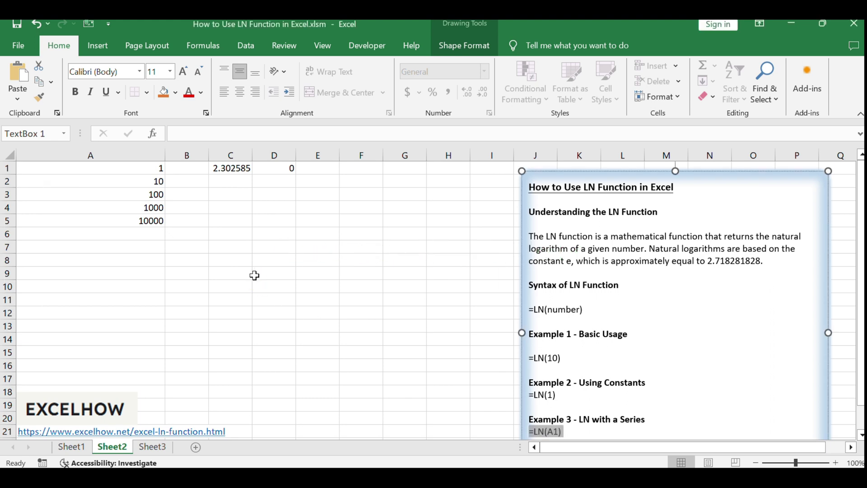
Select the sample values in A1:A5, then enter =LN(A1) in B1
{"action": "left_click", "coordinate": [136, 168]}
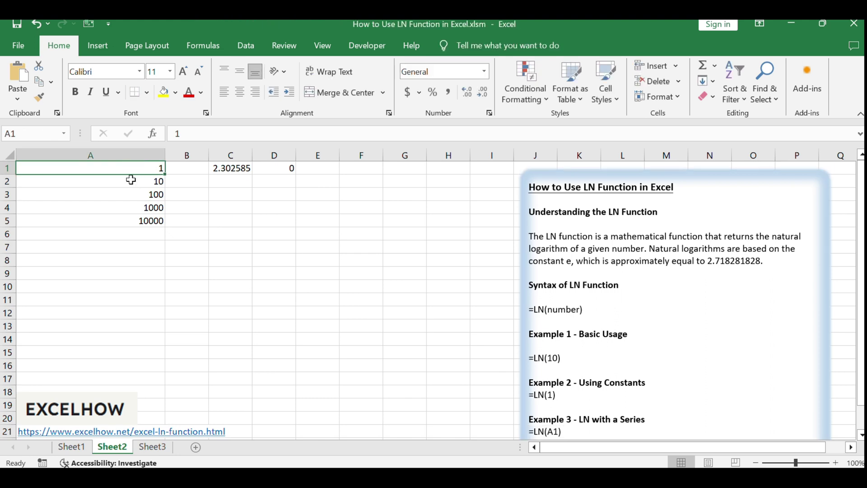
{"action": "left_click_drag", "start_coordinate": [146, 168], "coordinate": [146, 220]}
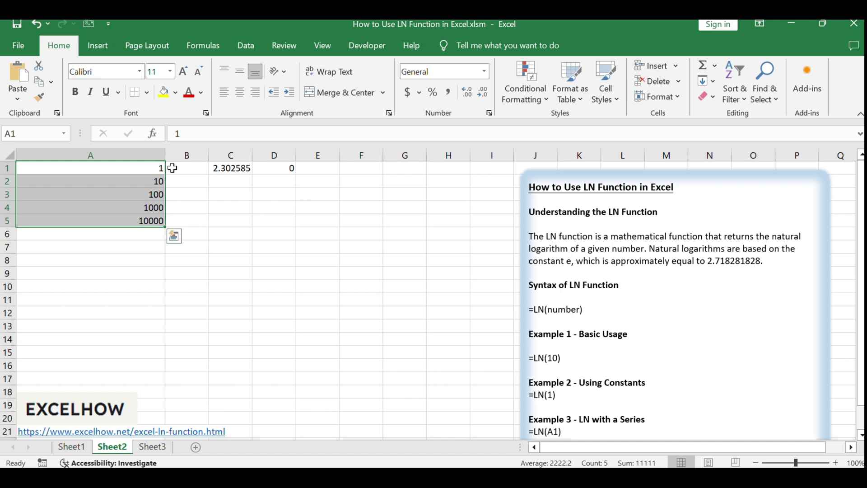
{"action": "left_click", "coordinate": [217, 177]}
{"action": "left_click", "coordinate": [186, 168]}
{"action": "type", "text": "=LN(A1)"}
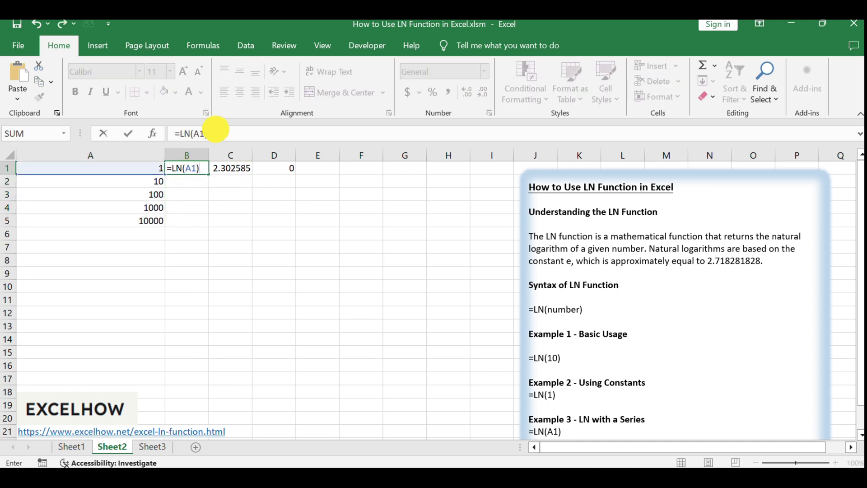
{"action": "key", "text": "Return"}
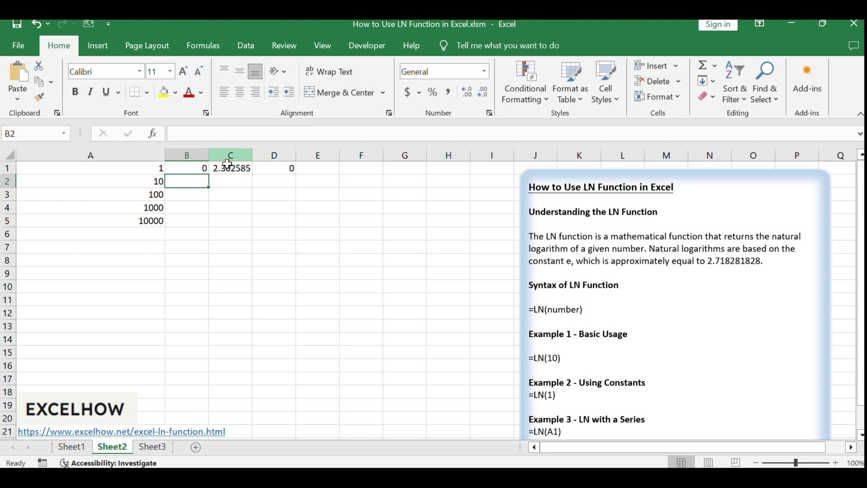
Fill the LN formula from B1 down to B5 and check the copied formulas, including B4
{"action": "left_click", "coordinate": [194, 168]}
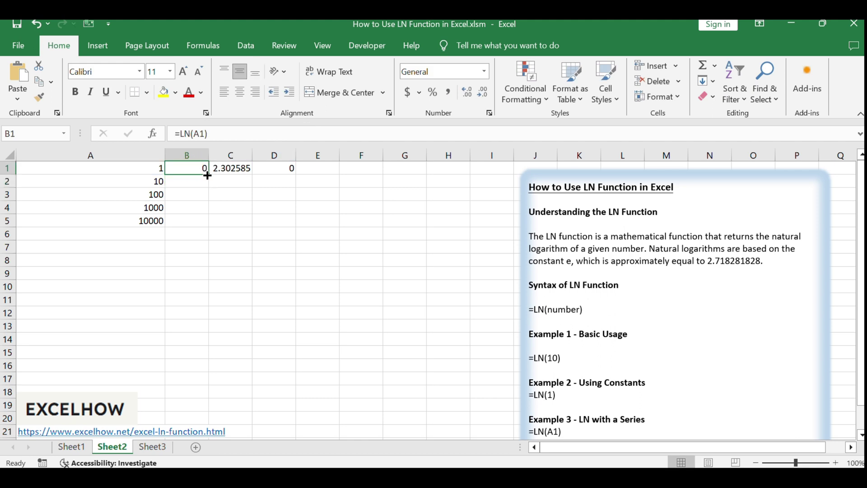
{"action": "left_click_drag", "start_coordinate": [206, 176], "coordinate": [208, 223]}
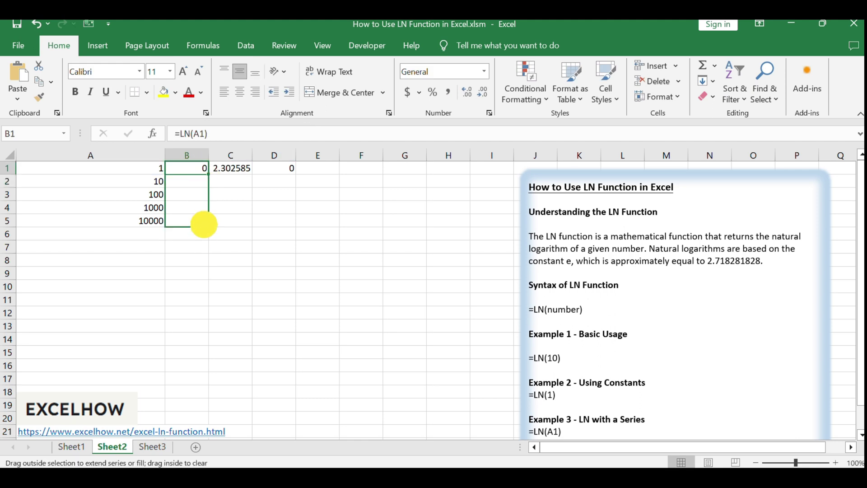
{"action": "left_click", "coordinate": [274, 246]}
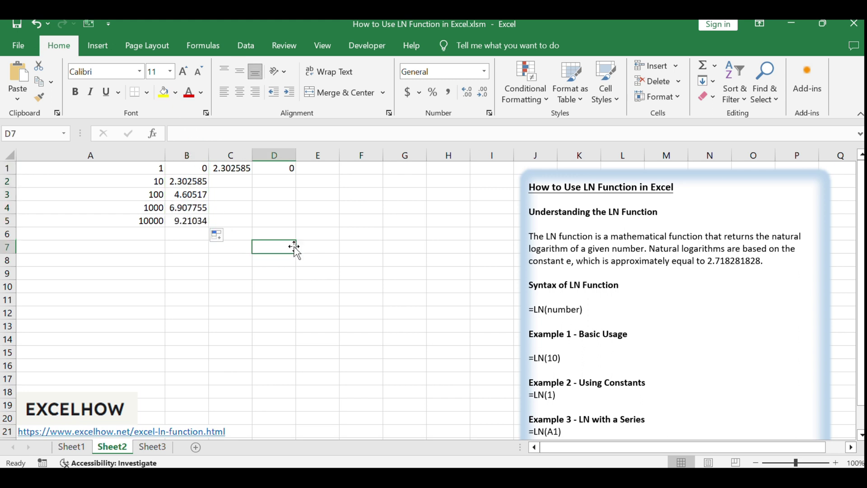
{"action": "left_click", "coordinate": [191, 181]}
{"action": "left_click", "coordinate": [191, 207]}
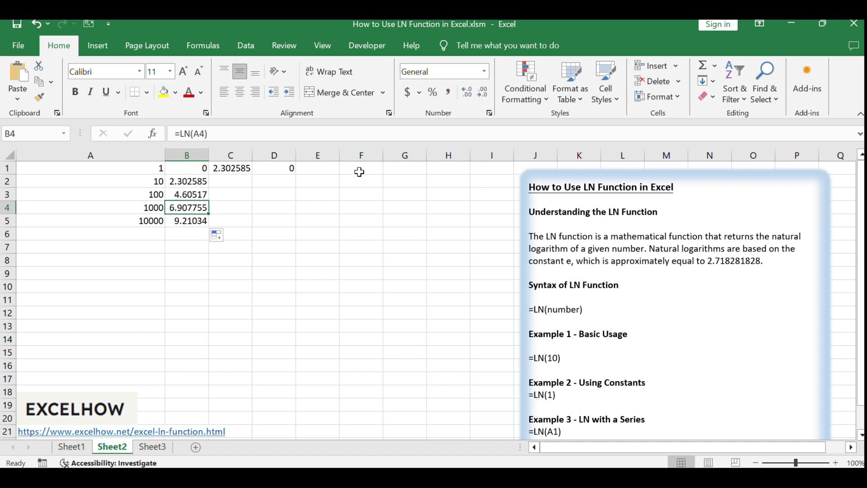
Enter the nested formula =SIN(LN(5)) in E1, giving 0.999254
{"action": "left_click", "coordinate": [318, 168]}
{"action": "double_click", "coordinate": [317, 168]}
{"action": "type", "text": "=SIN(LN(5))"}
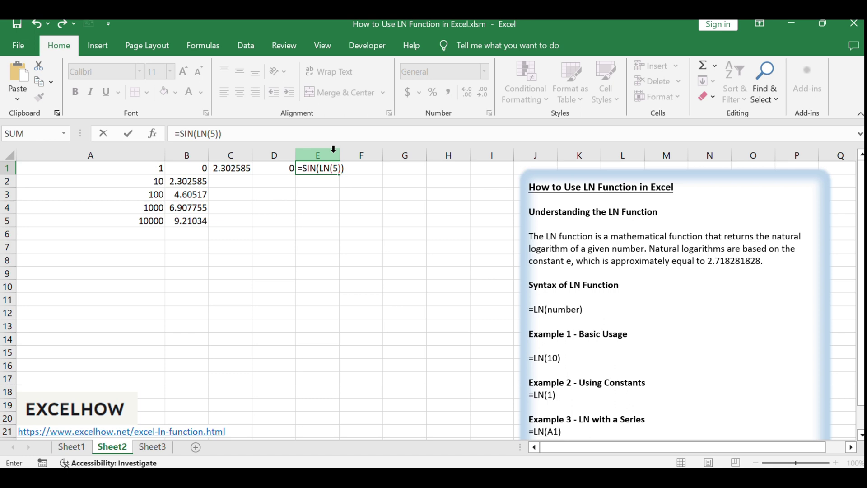
{"action": "key", "text": "Return"}
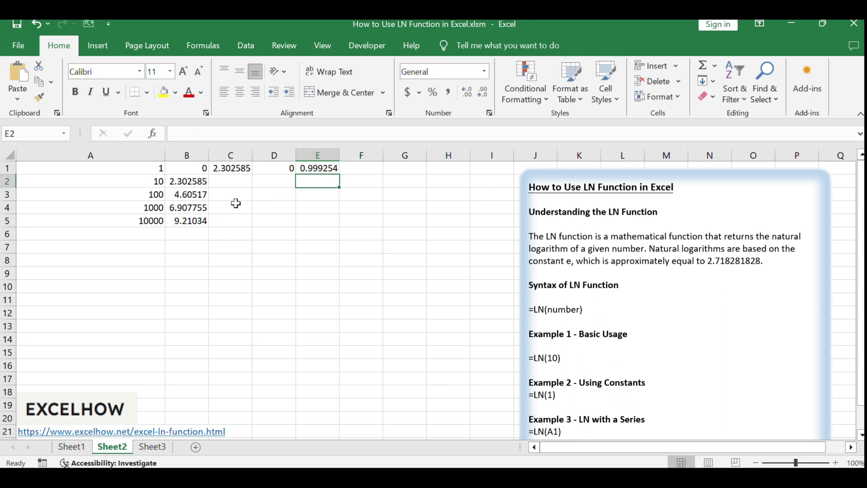
{"action": "left_click", "coordinate": [312, 168]}
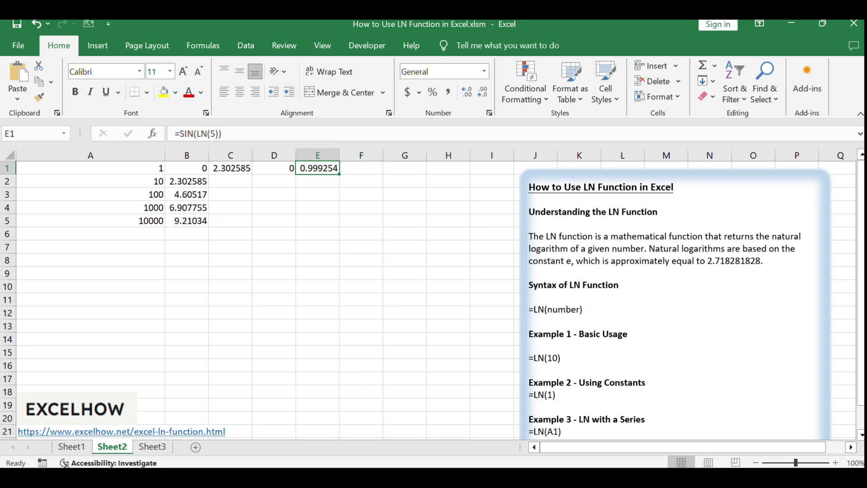
{"action": "left_click", "coordinate": [652, 253]}
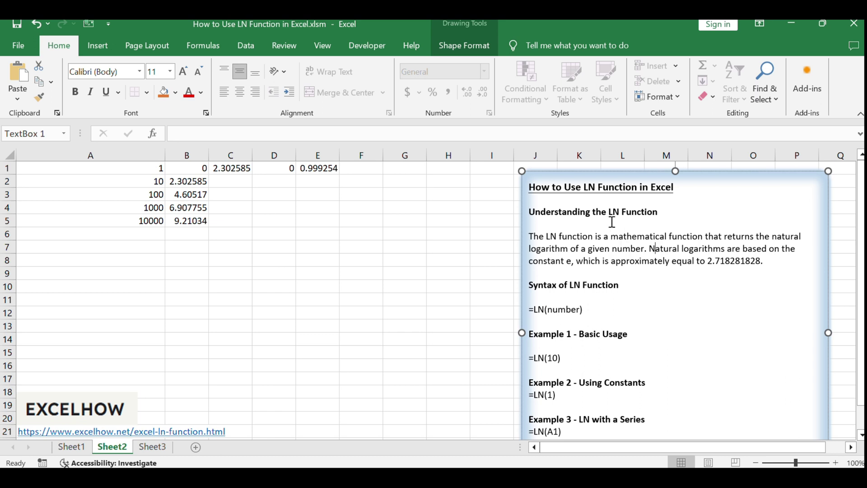